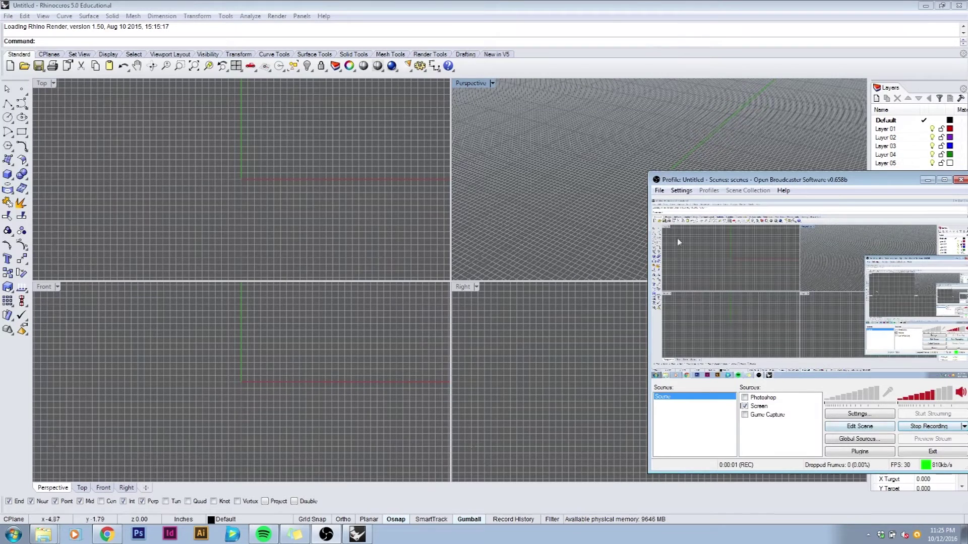
Step: Open the toolbar options with the Toolbar command, call up the restore-defaults confirmation, and cancel both dialogs without resetting
left_click(507, 346)
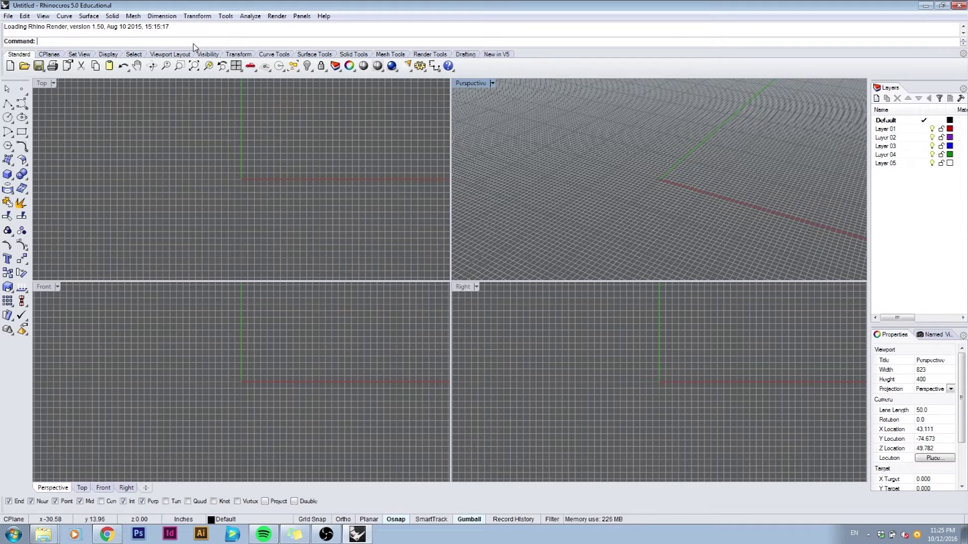
type("Tool")
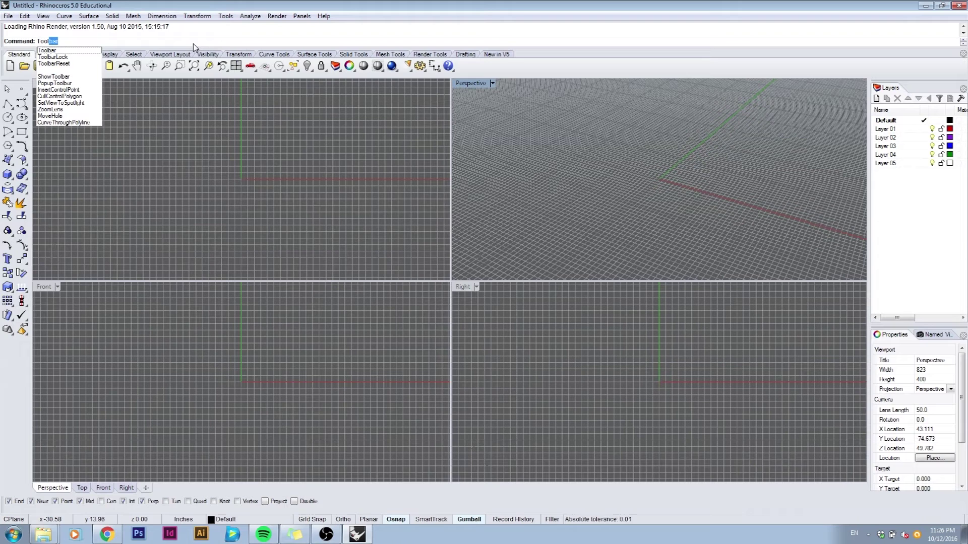
key("Return")
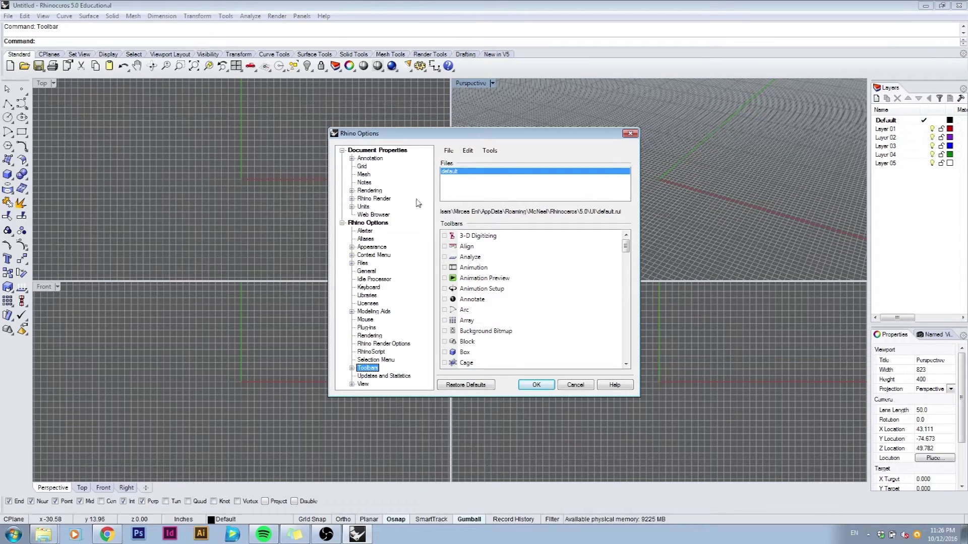
left_click_drag(464, 133, 448, 119)
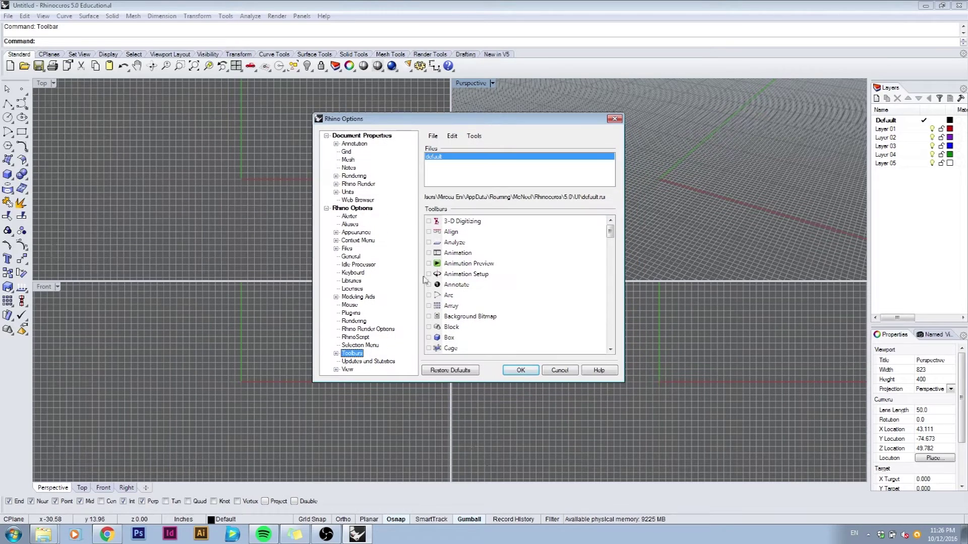
left_click(464, 373)
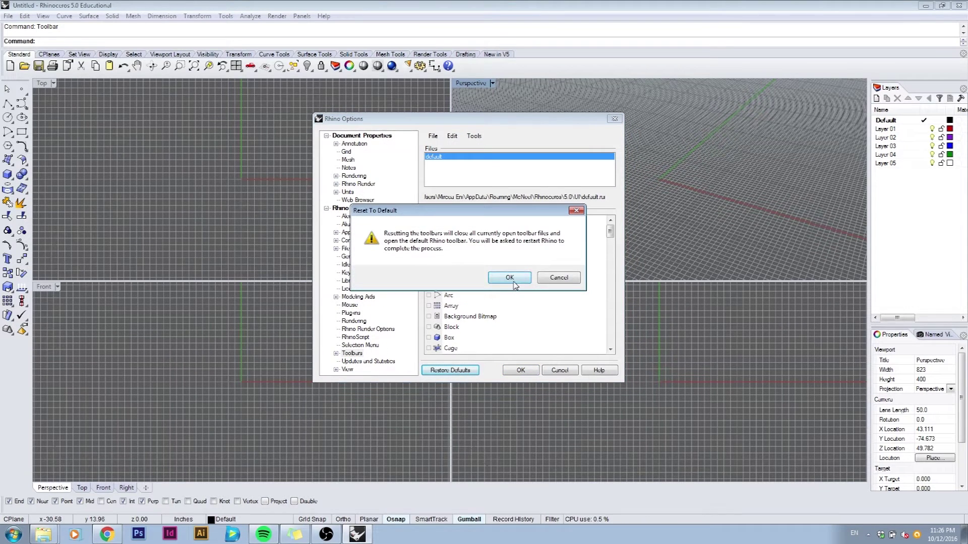
left_click(560, 280)
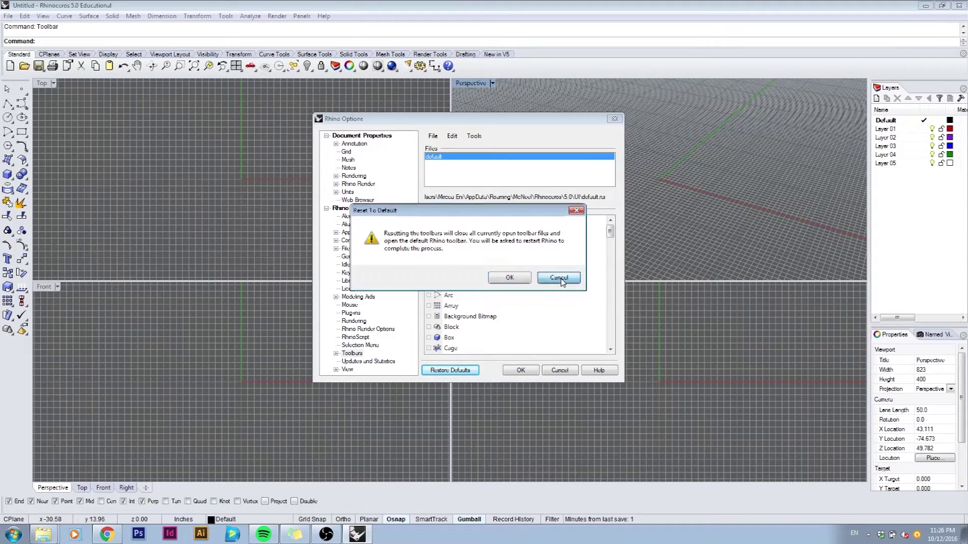
left_click(559, 371)
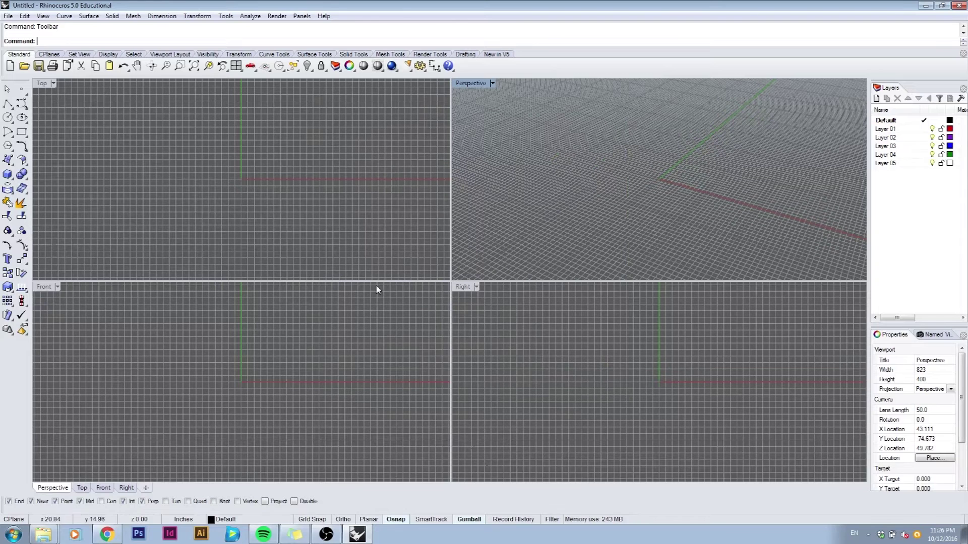
Step: Detach the Lines tool flyout as a floating palette over the Top viewport and close it again
left_click(8, 106)
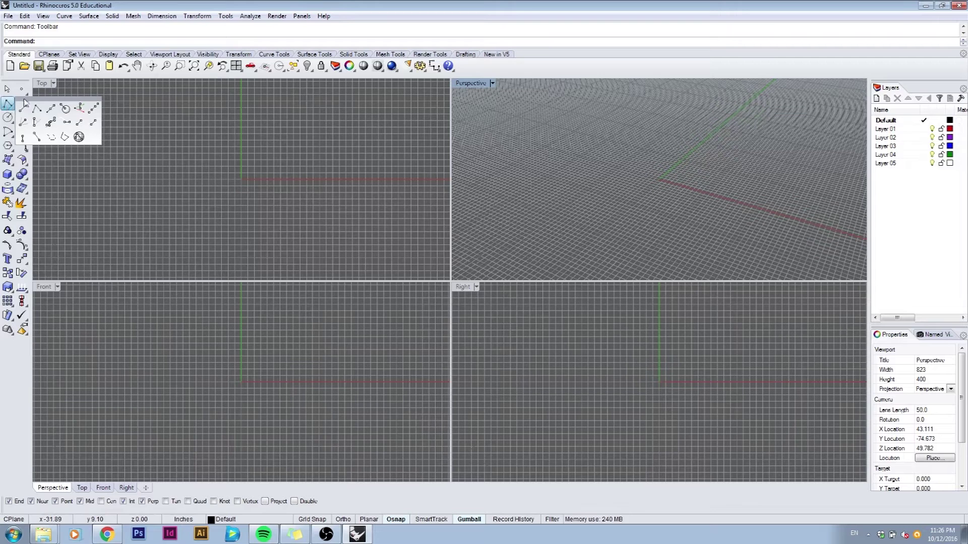
left_click_drag(28, 101, 128, 133)
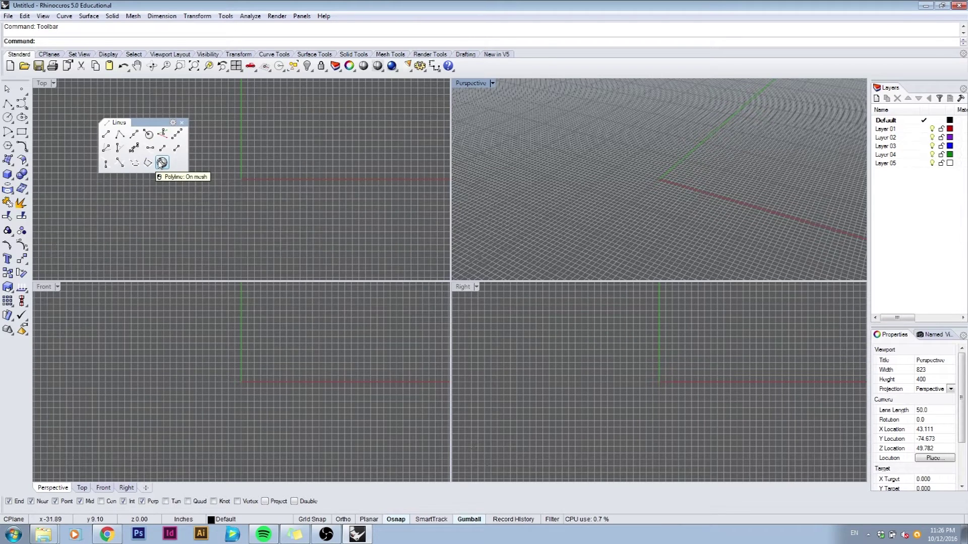
left_click(182, 123)
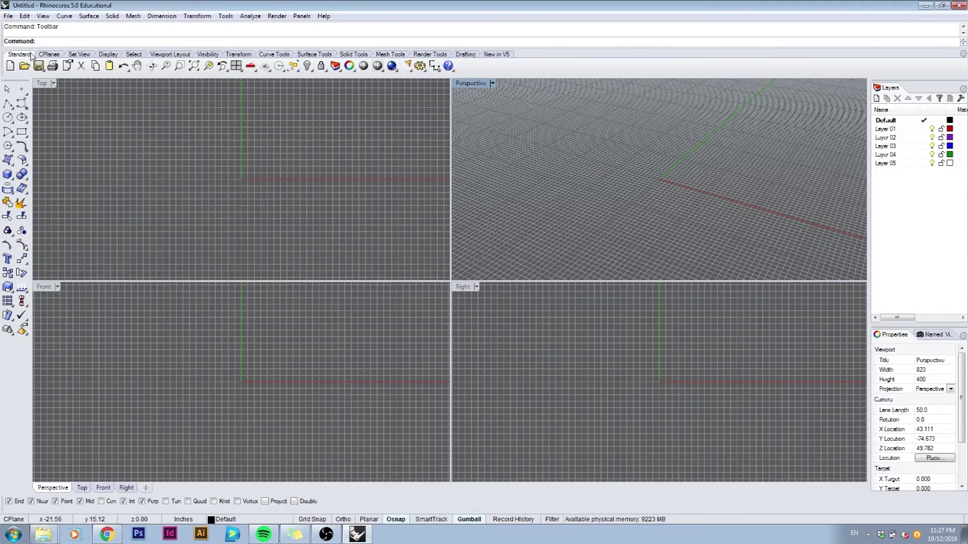
Step: Browse the Transform, Curve Tools, Surface Tools and Solid Tools sets and return to the Standard tool set
left_click(238, 54)
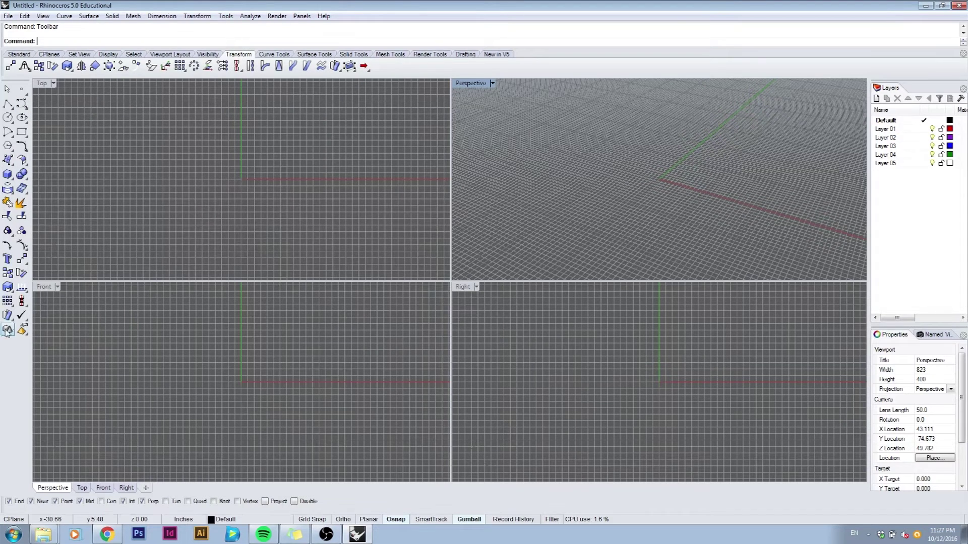
left_click(274, 54)
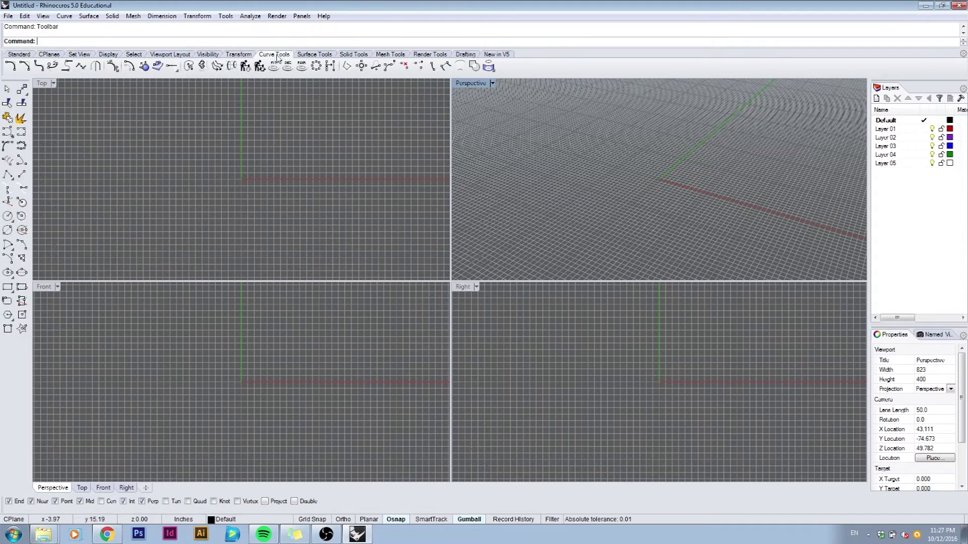
left_click(315, 54)
left_click(353, 53)
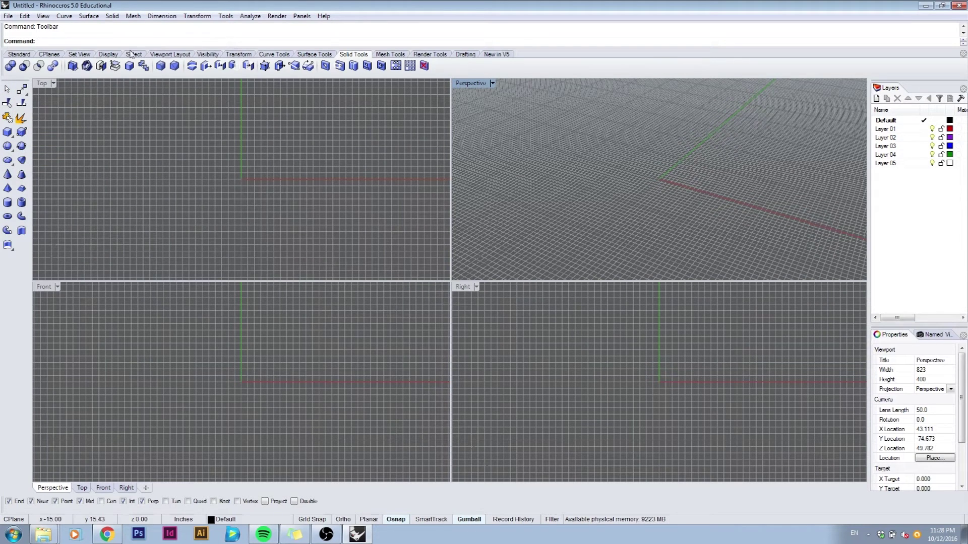
left_click(21, 54)
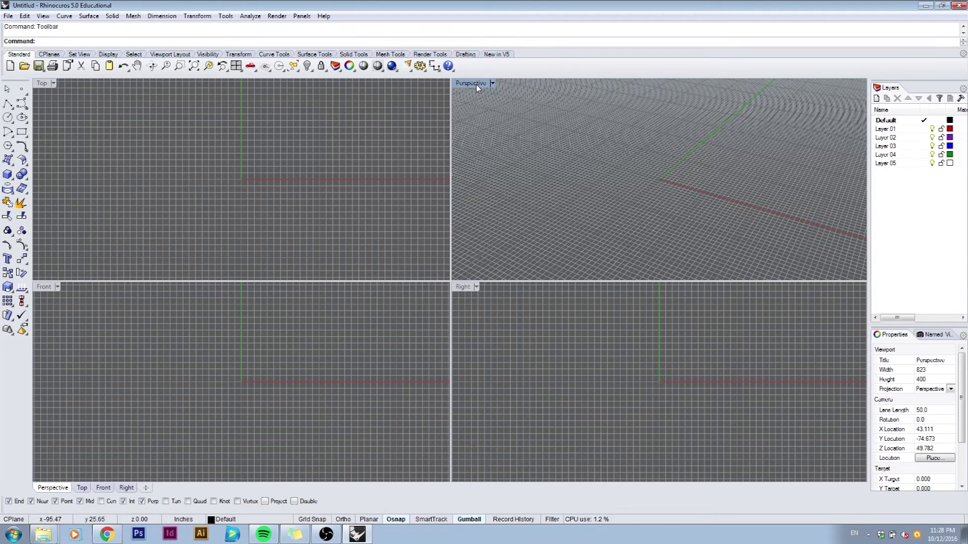
Step: Make the Right and Front viewports active in turn, finishing with the Perspective viewport active
left_click(463, 287)
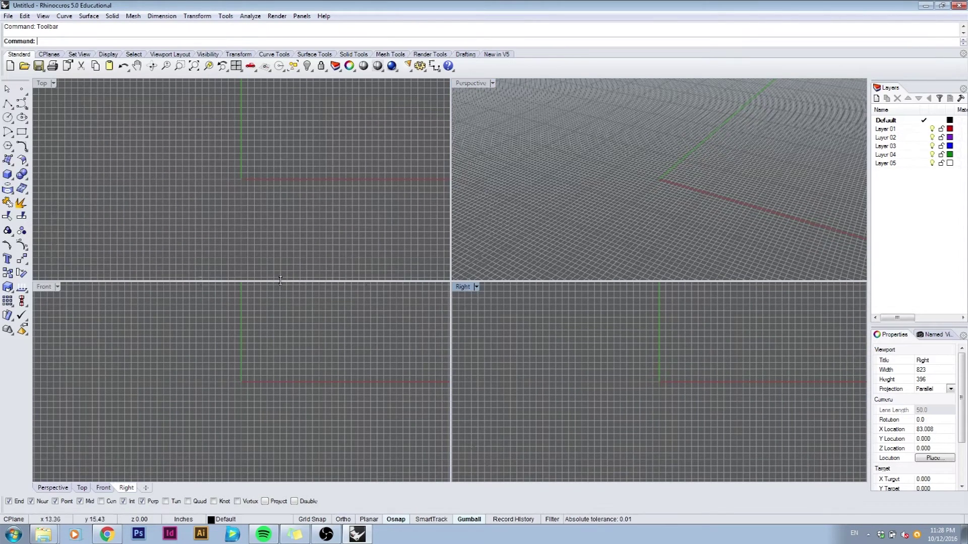
left_click(49, 288)
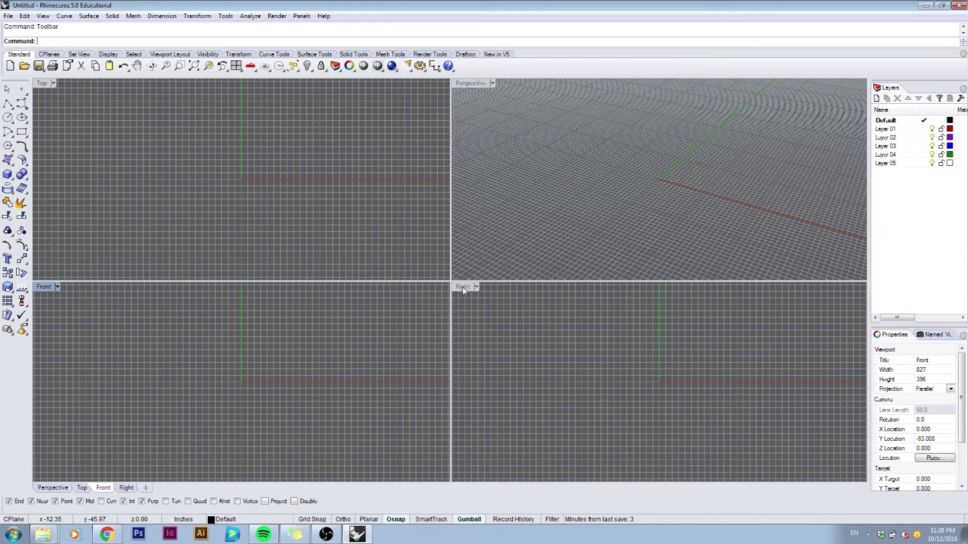
left_click(494, 342)
left_click(389, 345)
left_click(392, 275)
left_click(539, 138)
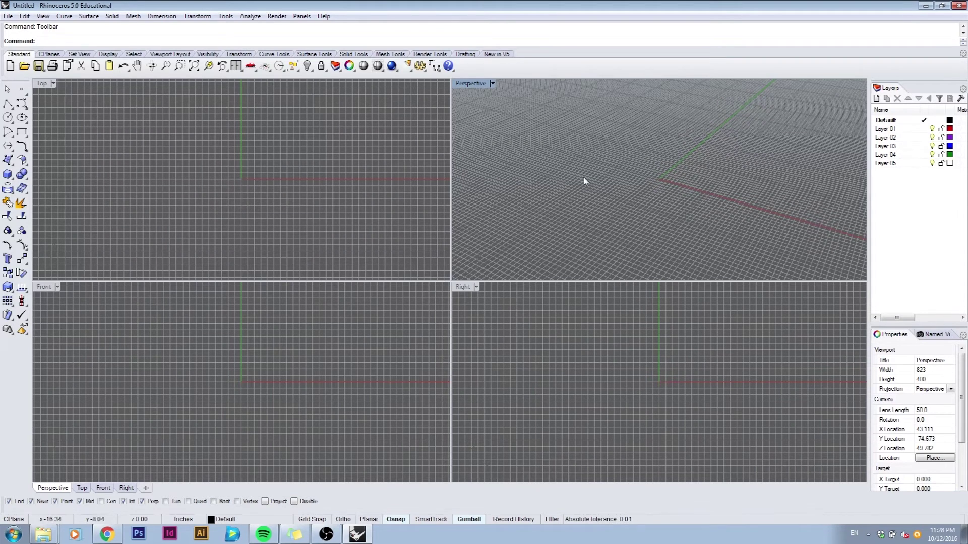
Step: Orbit the Perspective view to a lower angle and pan the Front view slightly downward
right_click_drag(586, 176, 610, 147)
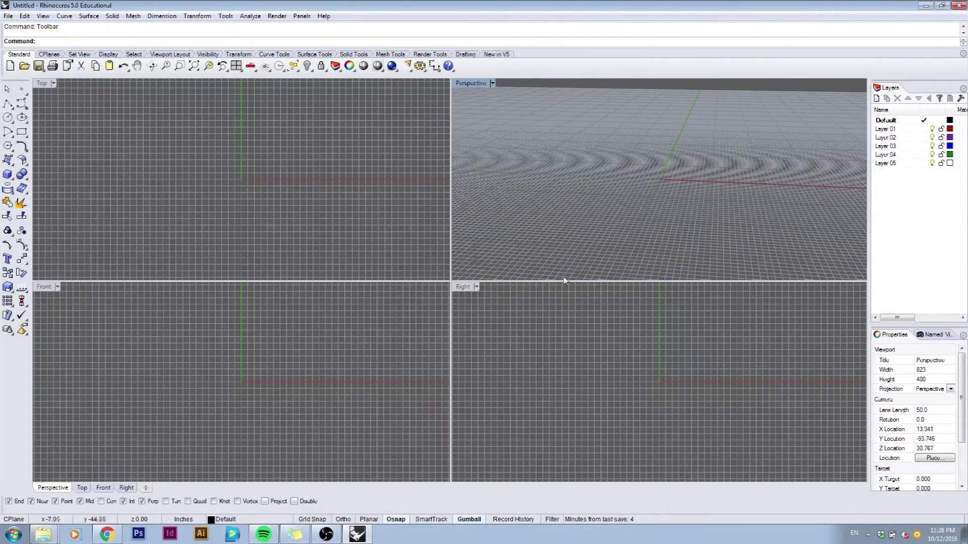
left_click(465, 291)
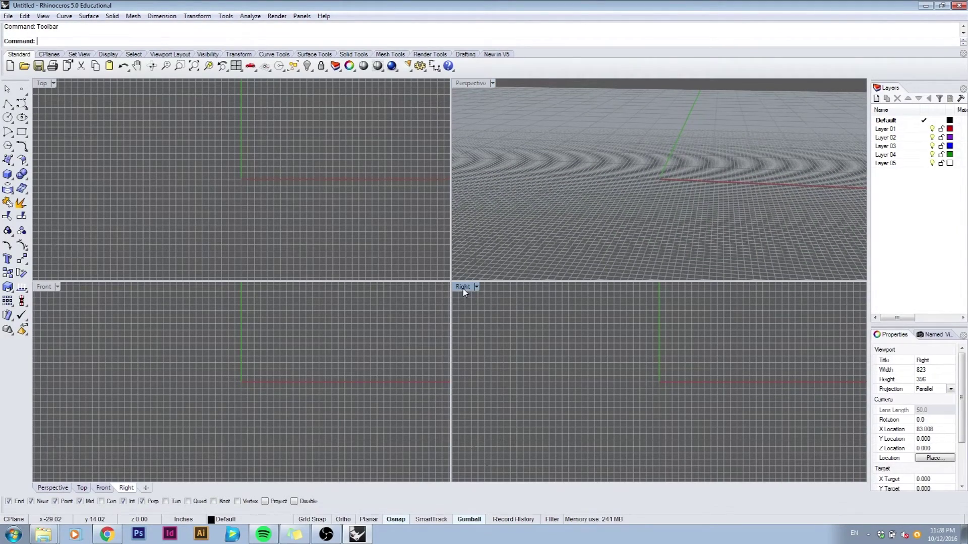
left_click(56, 298)
right_click_drag(204, 352, 211, 393)
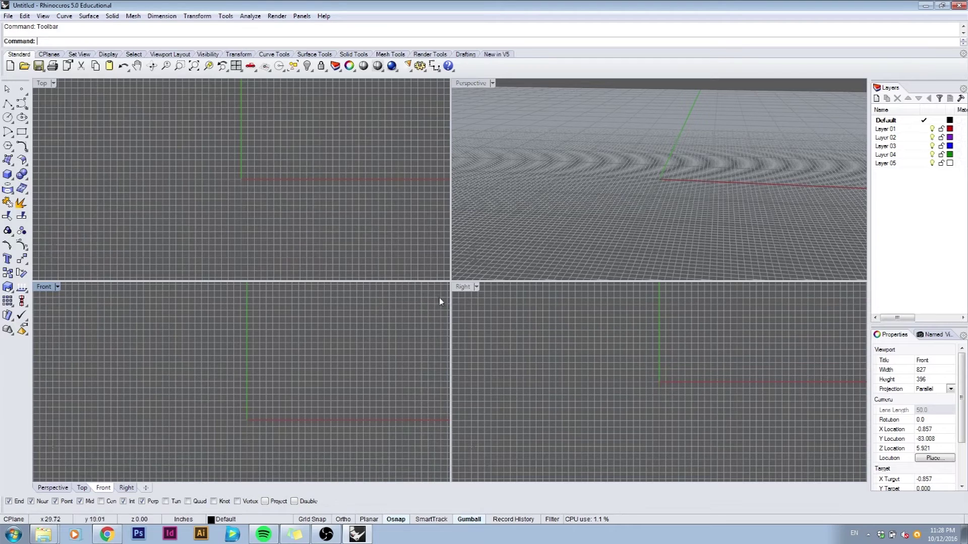
Step: Maximize the Right viewport, pan and zoom it out to show the grid's side edges, and restore the four-viewport layout
double_click(464, 287)
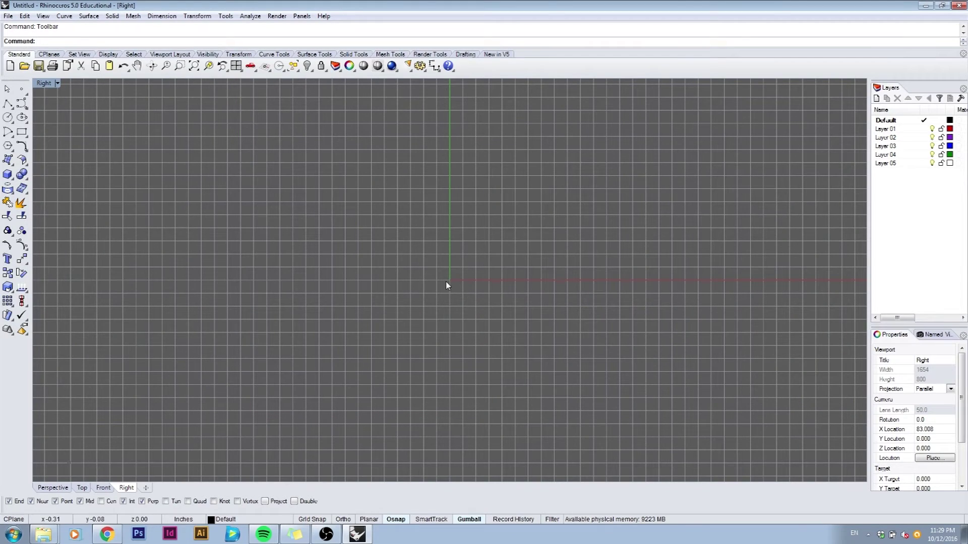
right_click_drag(448, 231, 463, 263)
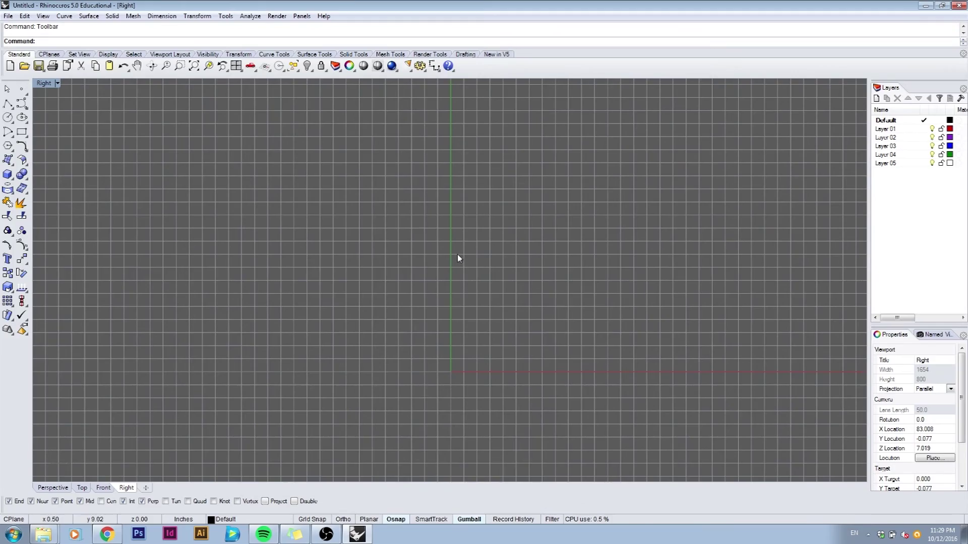
scroll(457, 258, "down", 5)
scroll(455, 264, "up", 5)
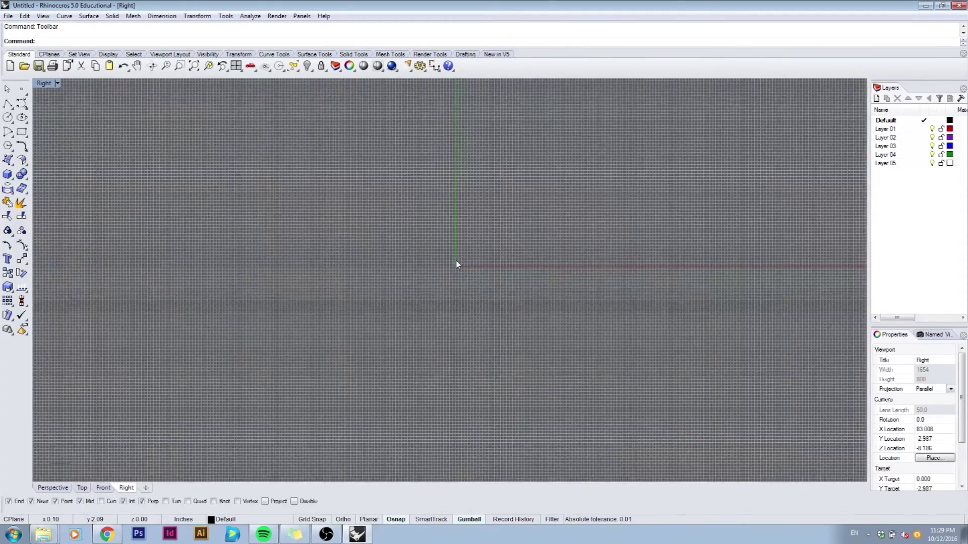
scroll(457, 263, "down", 4)
scroll(456, 263, "up", 4)
right_click_drag(456, 262, 460, 309, "ctrl")
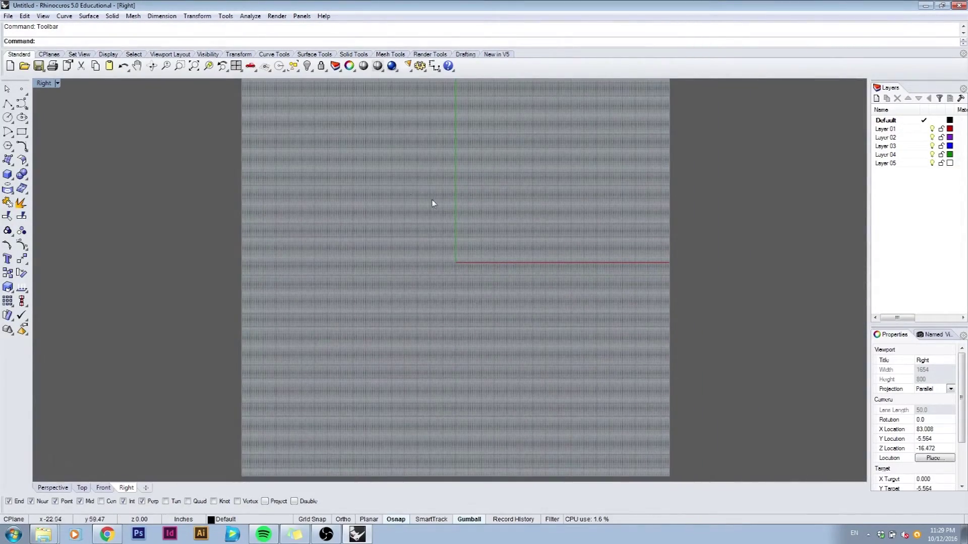
double_click(44, 83)
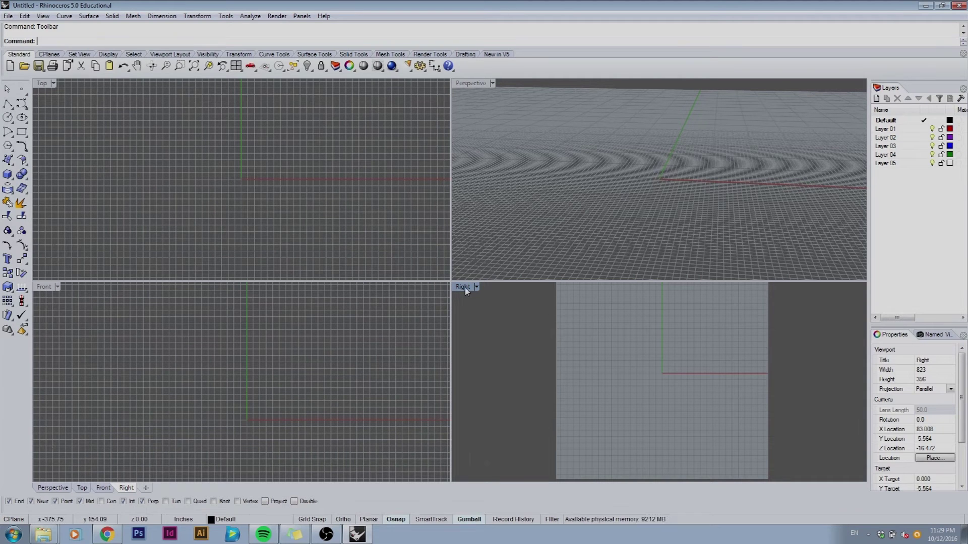
Step: Cycle the active viewport to Top, maximize it, and zoom out until the grid's side edges show
left_click(103, 488)
left_click(126, 488)
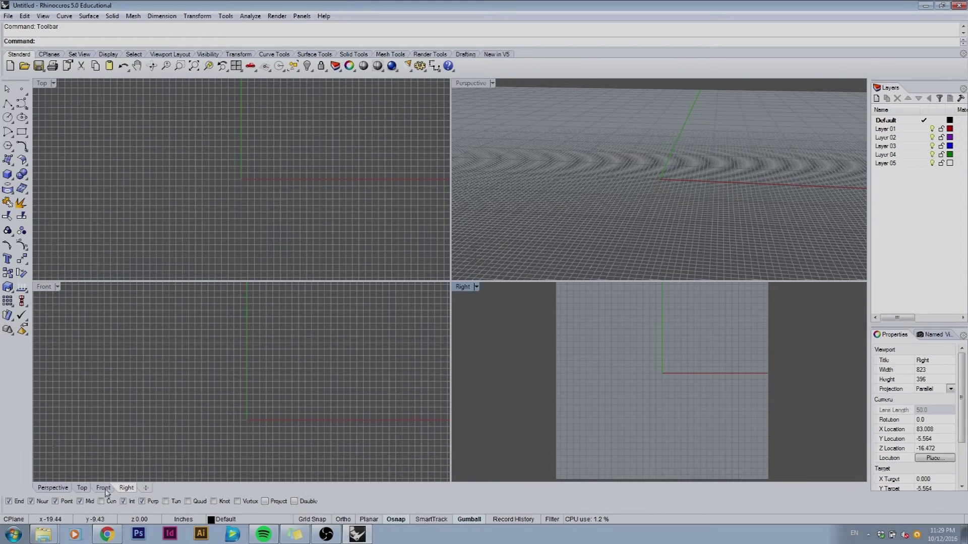
left_click(103, 488)
left_click(82, 488)
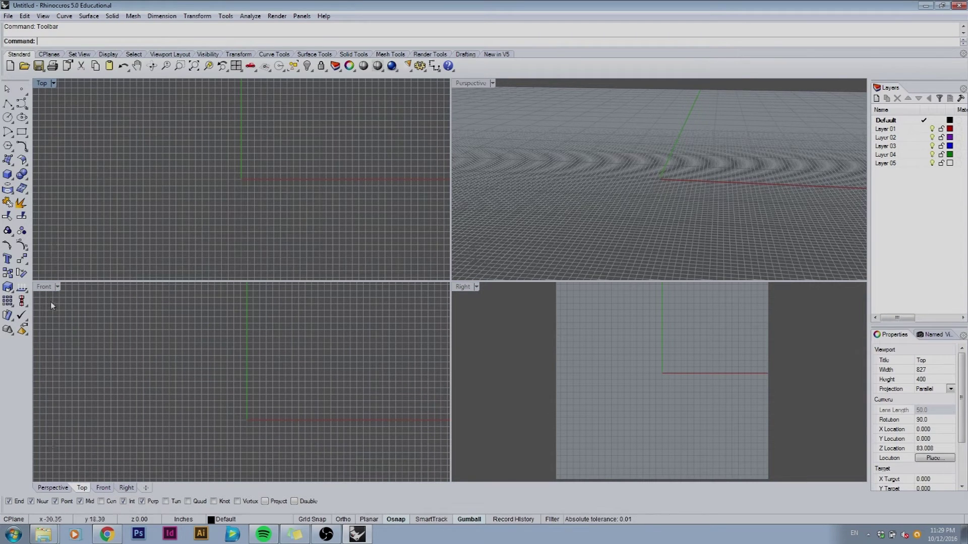
double_click(41, 84)
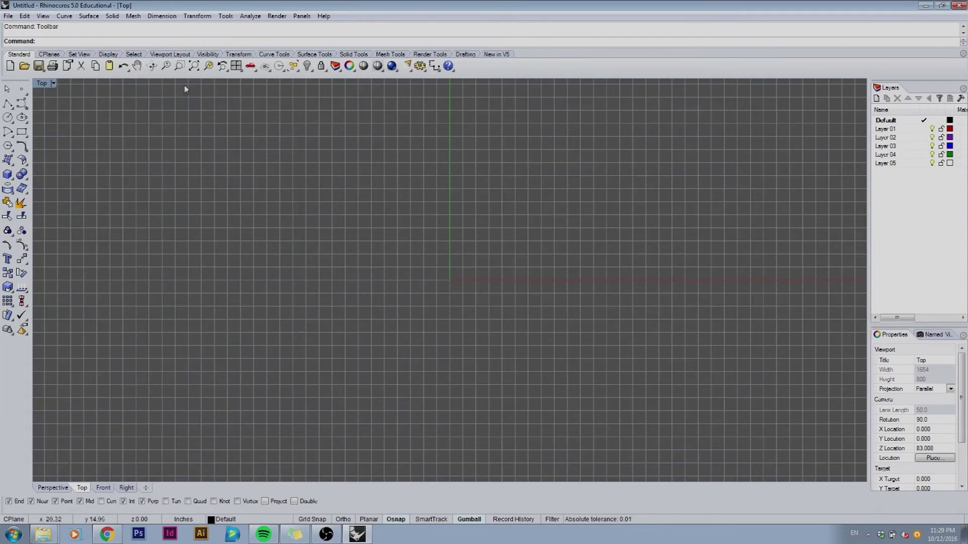
scroll(417, 223, "down", 5)
scroll(470, 306, "down", 2)
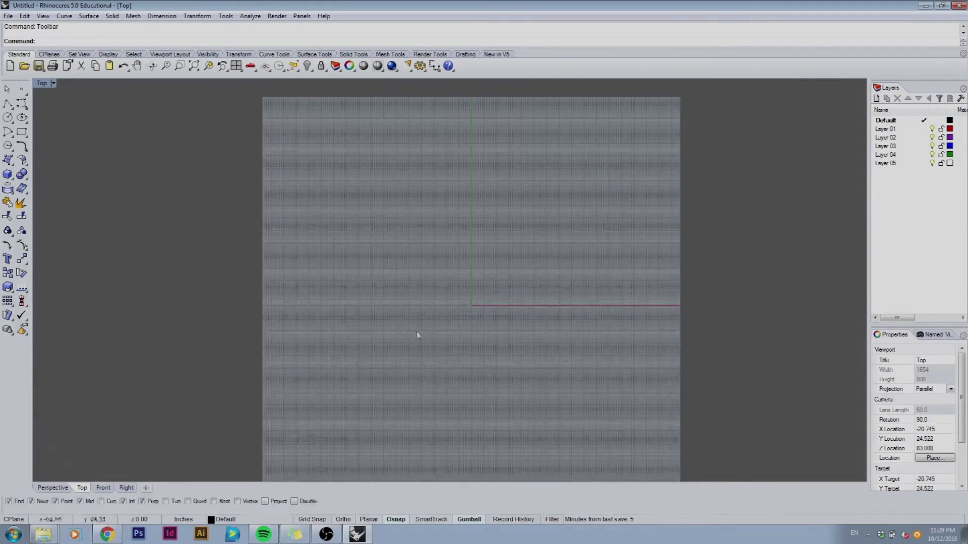
Step: Switch the maximized view to Right and pan it, switch to Perspective, and restore the four-viewport layout
left_click(112, 488)
left_click(126, 488)
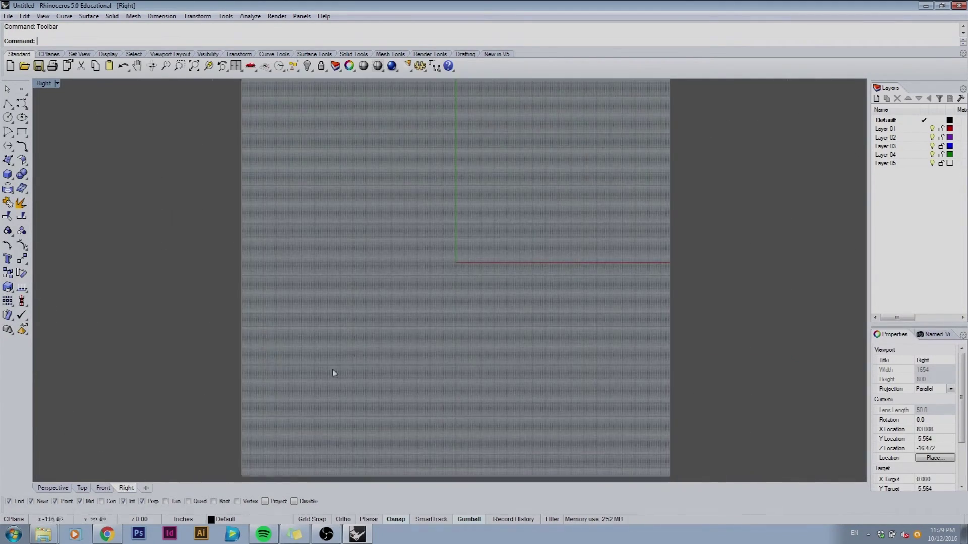
right_click_drag(332, 369, 460, 322)
left_click(60, 489)
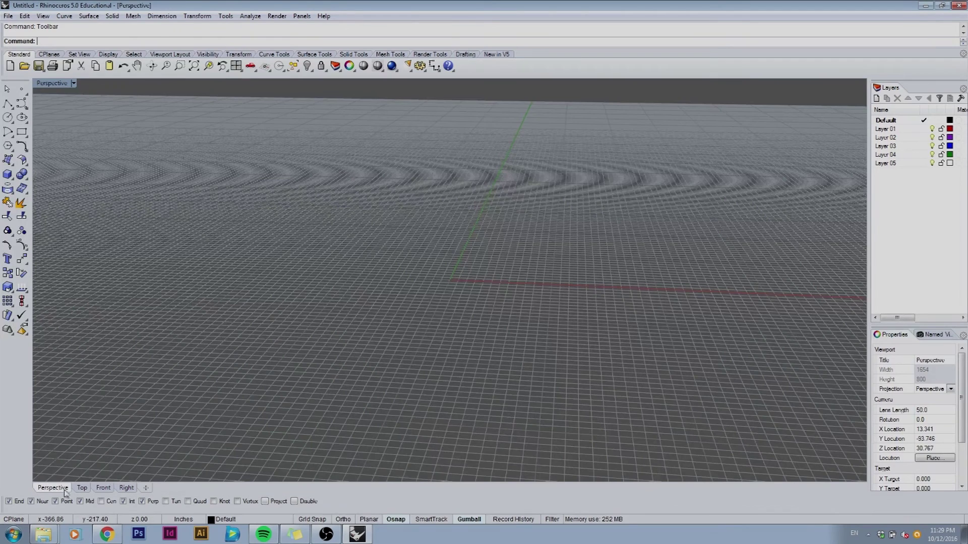
double_click(60, 87)
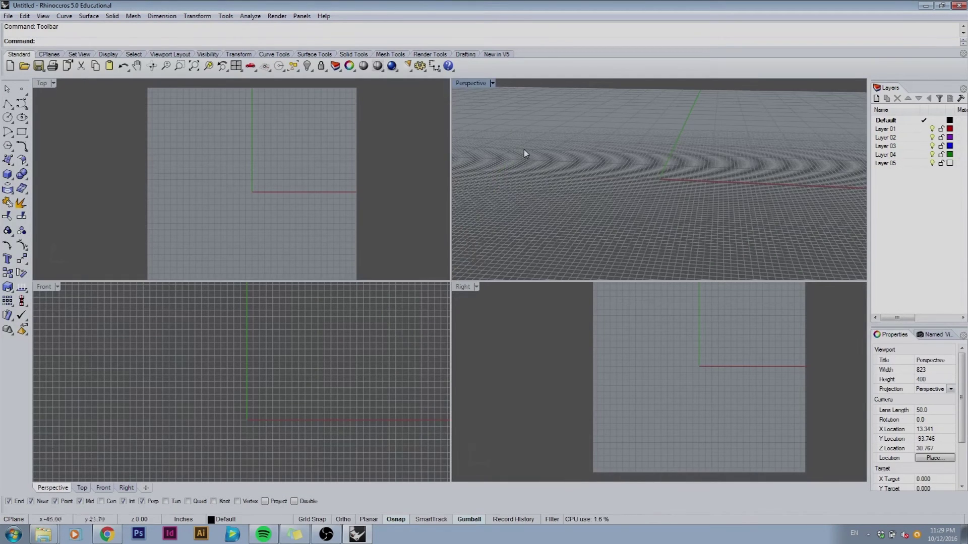
Step: Move the Perspective and Front viewports out of the grid layout toward the middle and narrow both of them
left_click_drag(469, 84, 391, 140)
left_click_drag(46, 286, 122, 191)
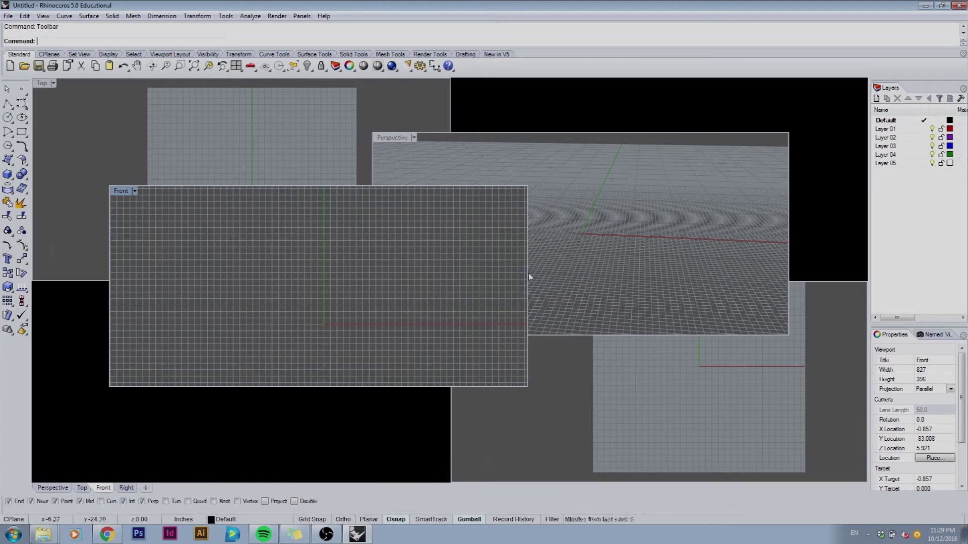
left_click_drag(529, 273, 368, 267)
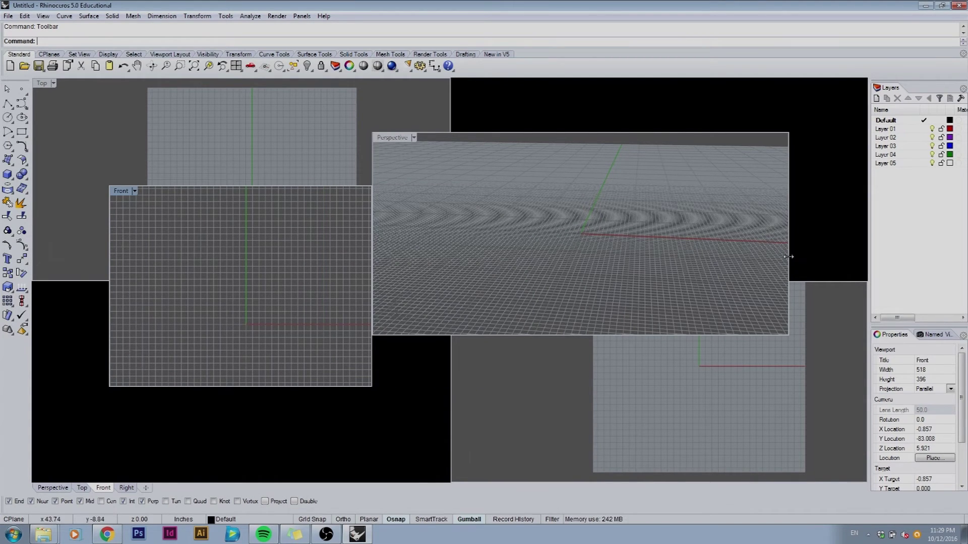
left_click_drag(789, 257, 450, 272)
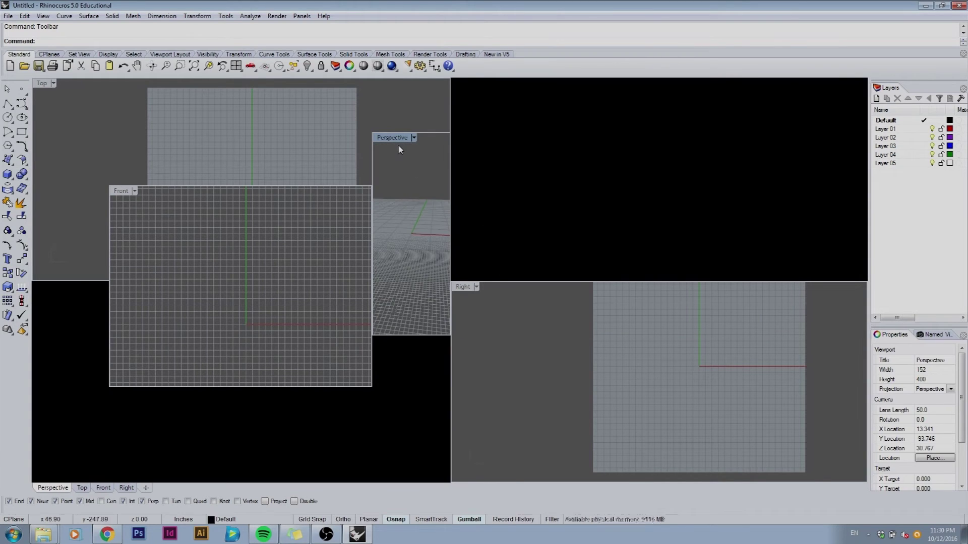
Step: Widen the Perspective viewport by moving its border, and reset the workspace to the standard 4 Viewports layout
left_click_drag(451, 192, 653, 186)
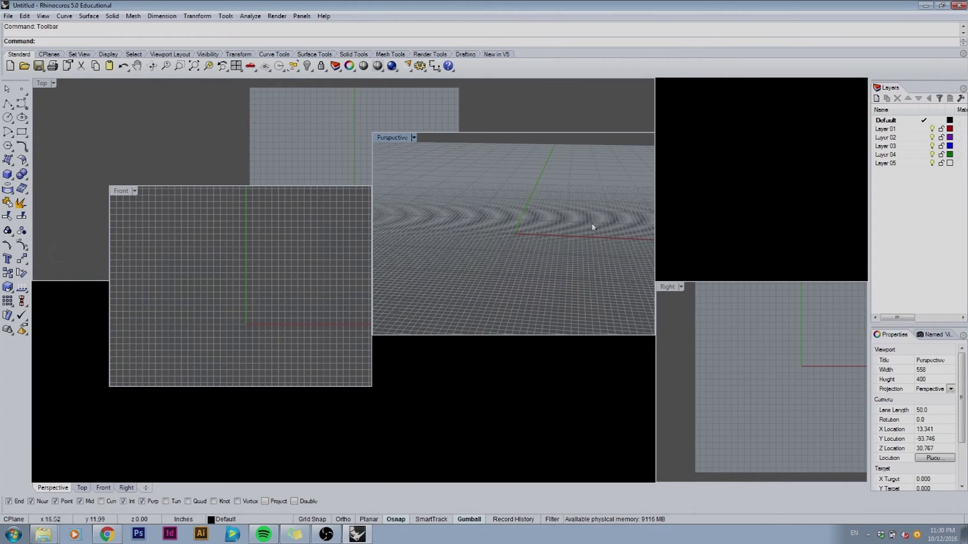
left_click(385, 138)
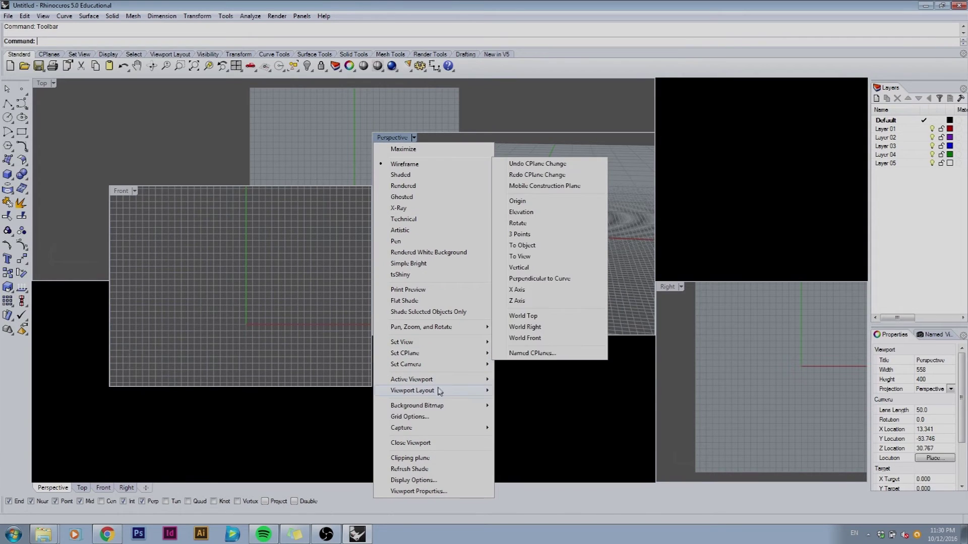
mouse_move(448, 390)
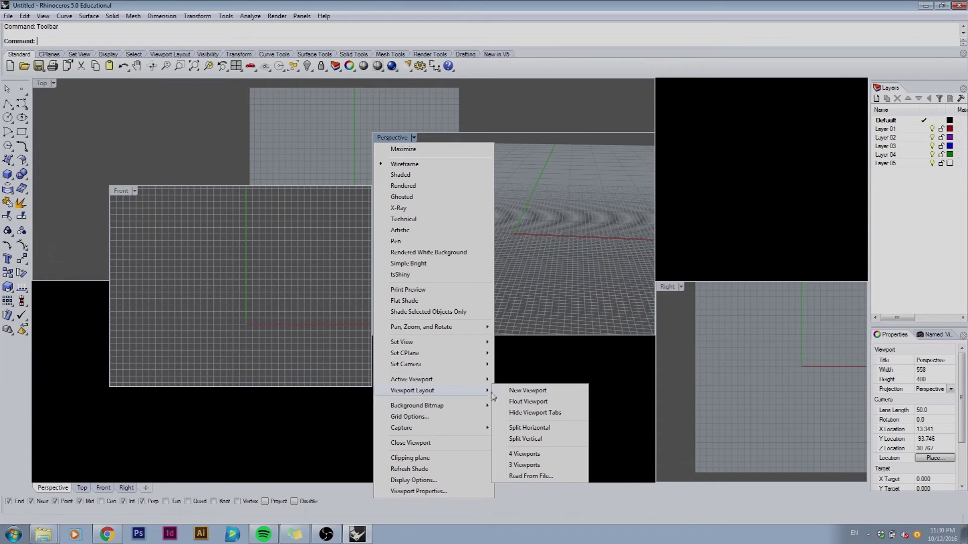
left_click(524, 453)
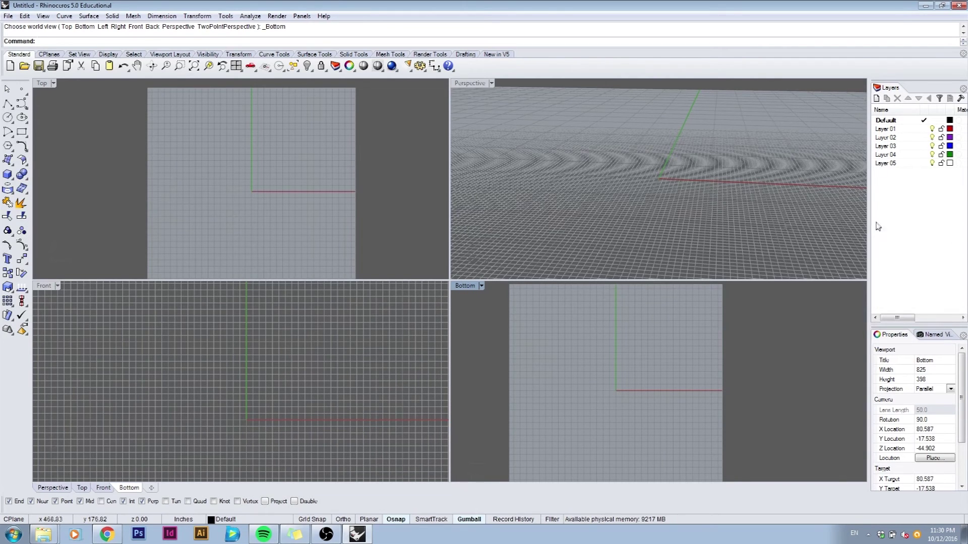
Step: Run the Layer command, float the Layers panel over the viewports and narrow it, and close the panel
type("Layer")
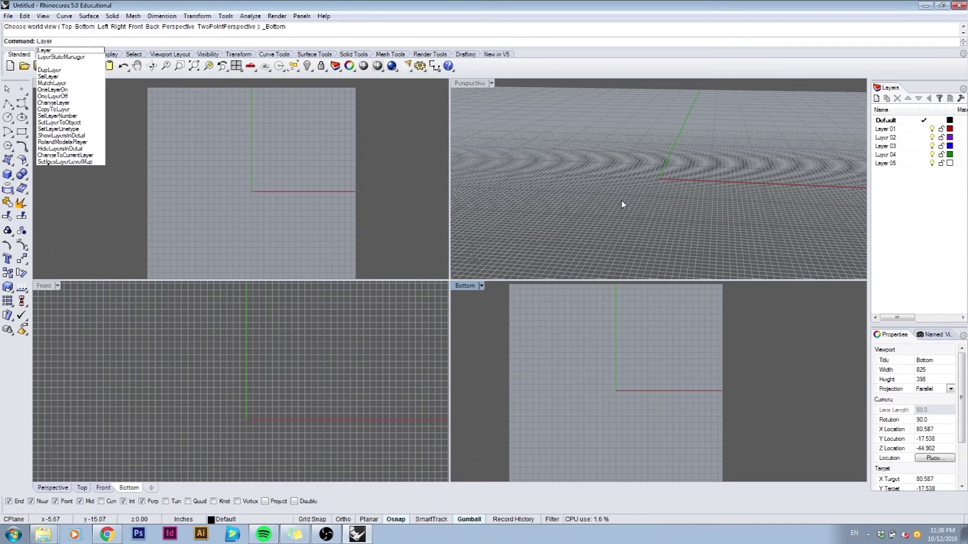
key("Return")
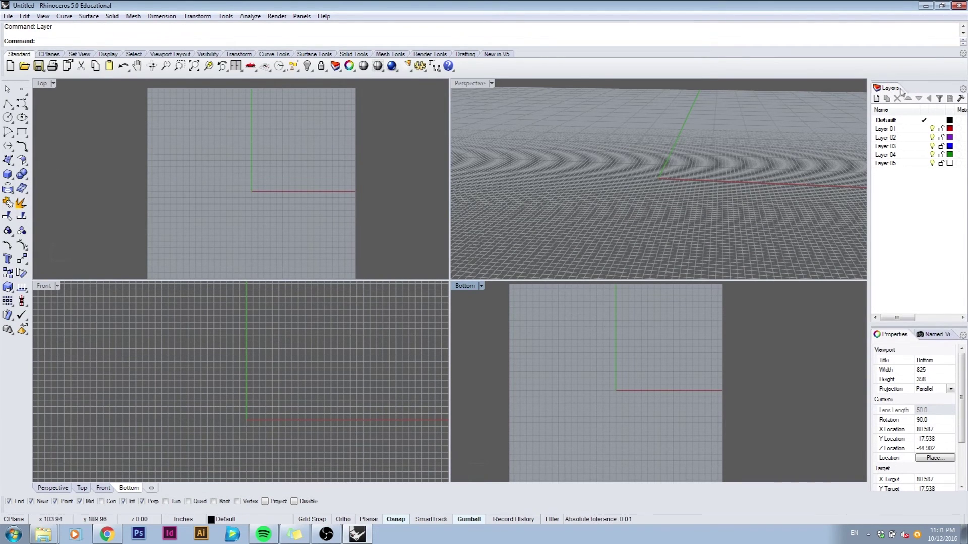
left_click_drag(910, 89, 596, 126)
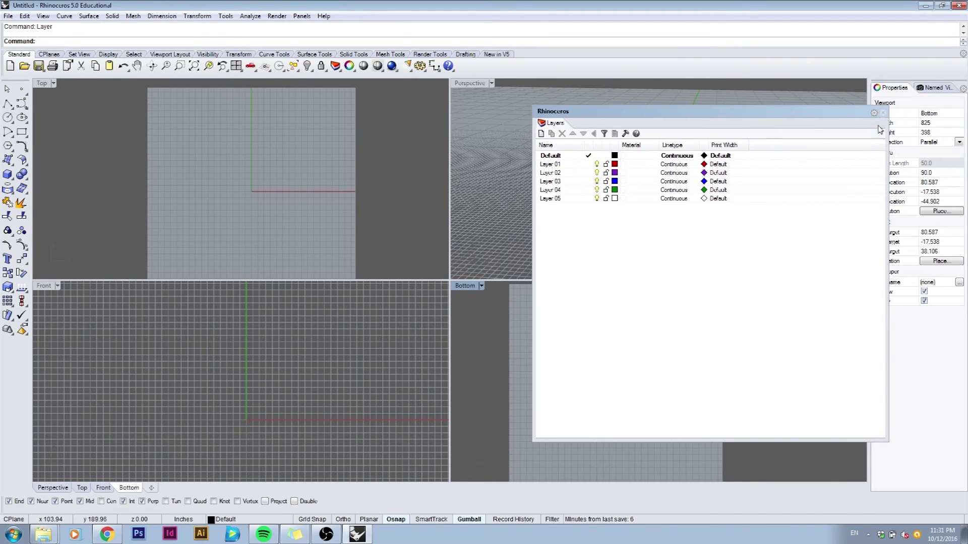
left_click_drag(887, 170, 741, 166)
left_click(735, 113)
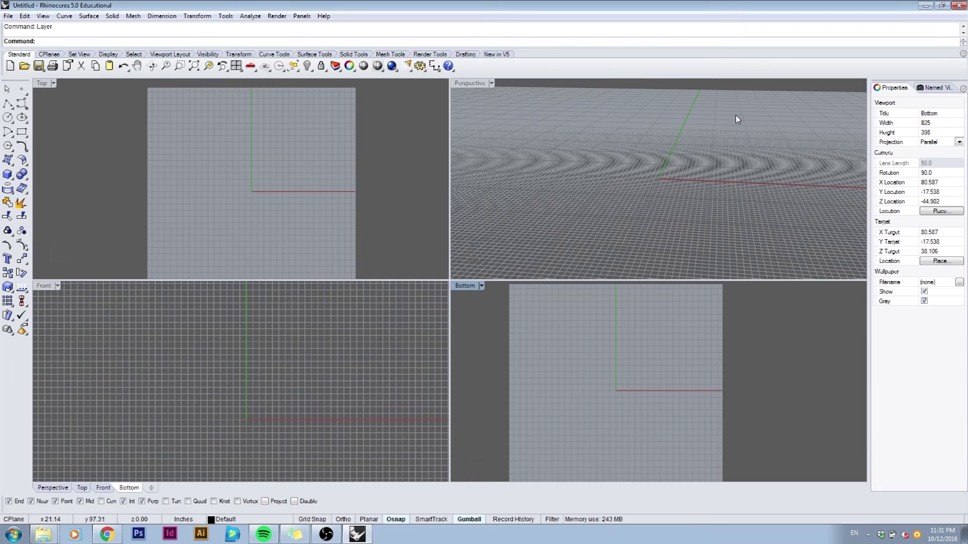
Step: Reopen the Layers panel and dock it above the Properties panel, giving the layer list more height
key("Return")
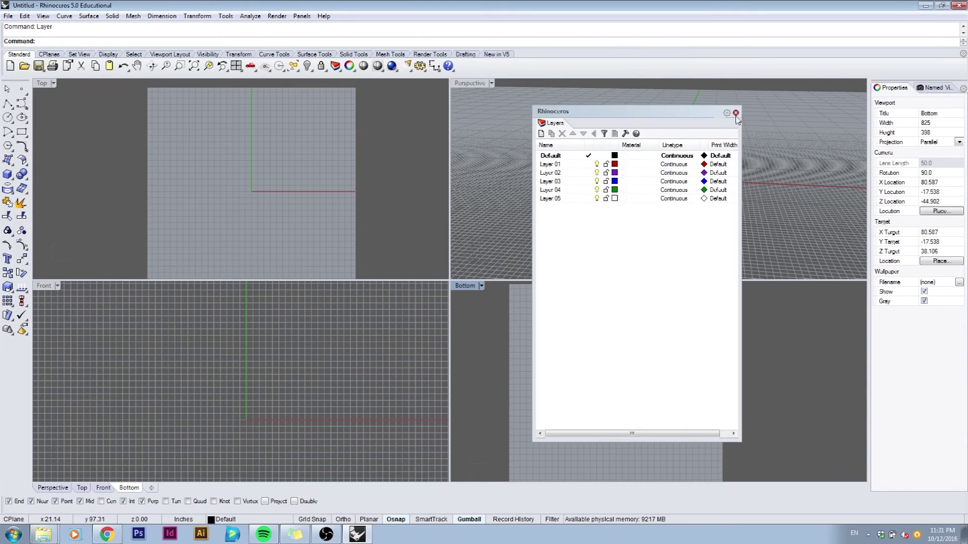
left_click_drag(577, 111, 918, 86)
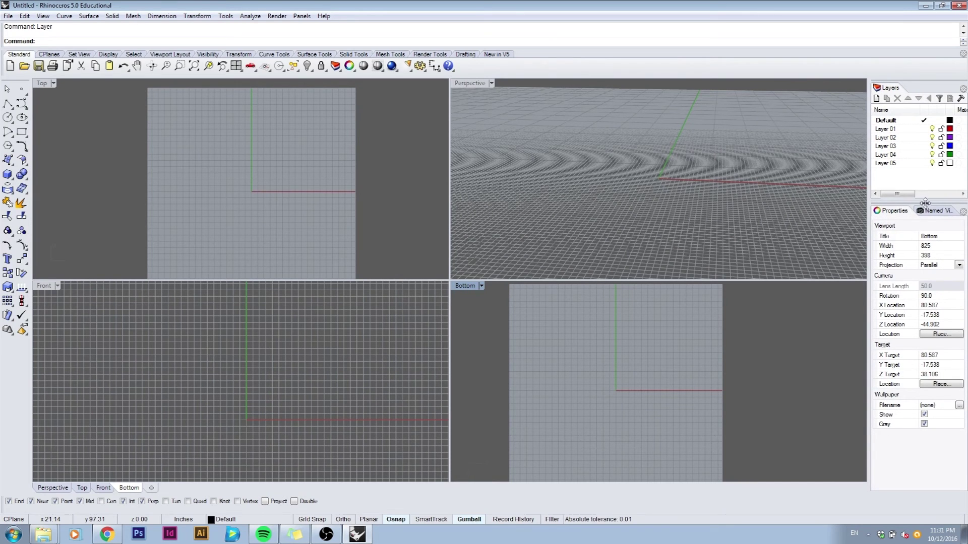
left_click_drag(924, 202, 922, 308)
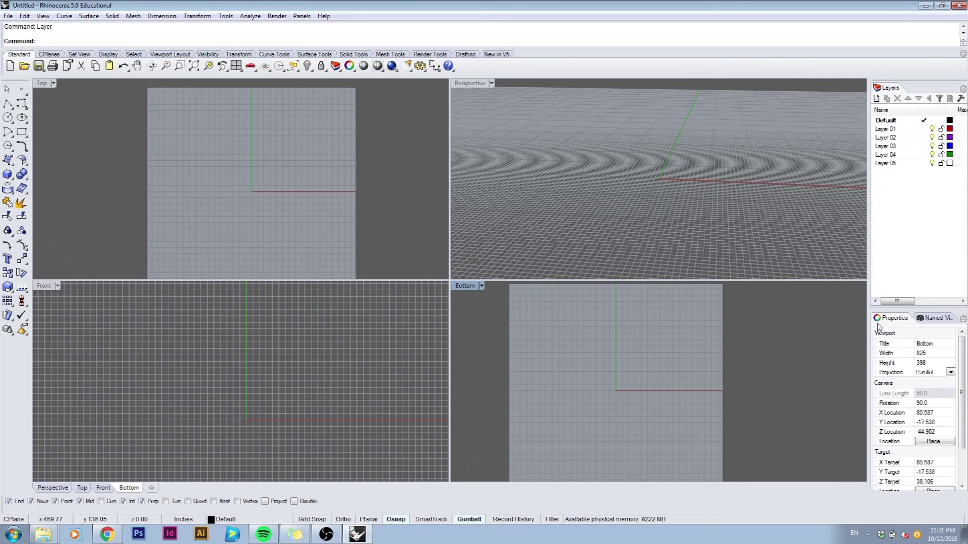
Step: Float the combined Properties and Named Views panel over the viewports, show Named Views, and close the panel
left_click_drag(894, 317, 574, 176)
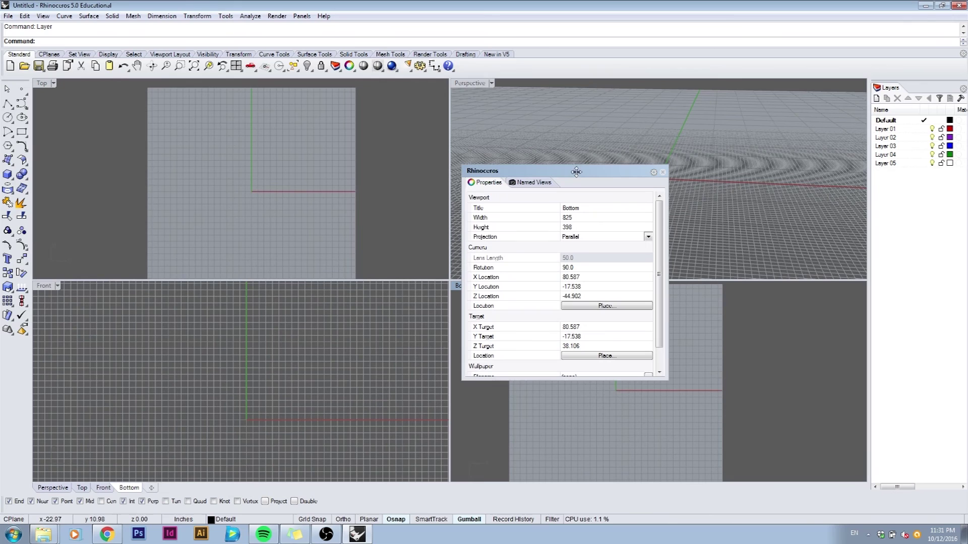
left_click(516, 185)
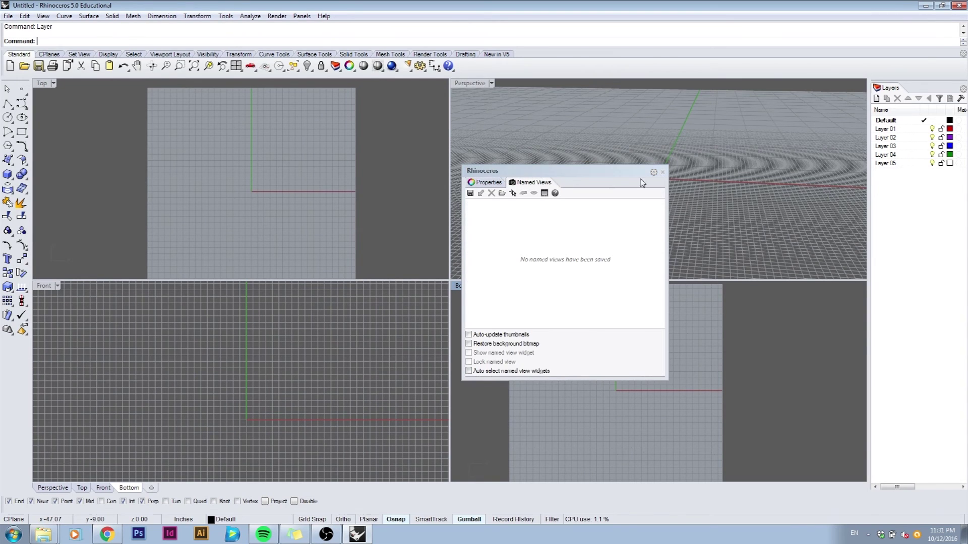
left_click(662, 173)
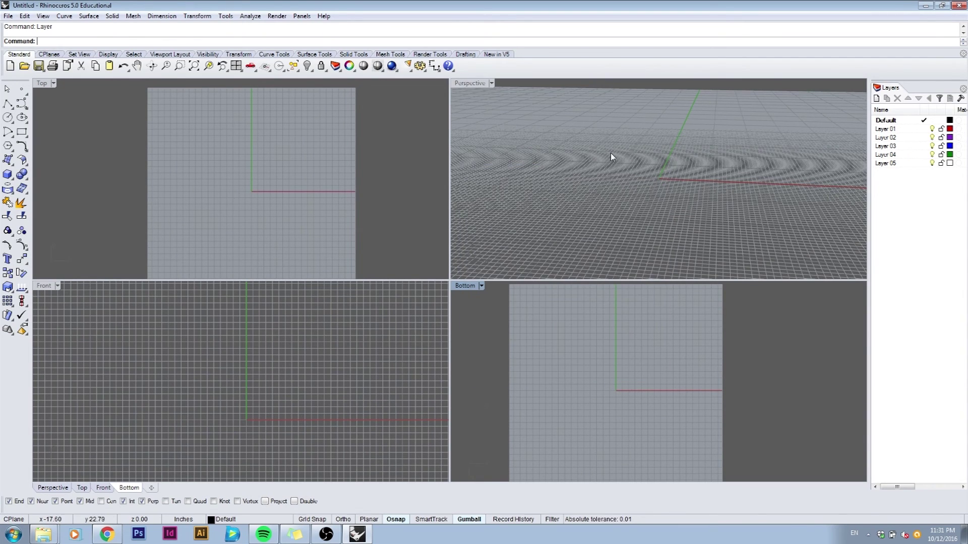
Step: Reopen the panel with the Properties command, split Named Views into its own floating panel, and close that one
type("Properties")
key("Return")
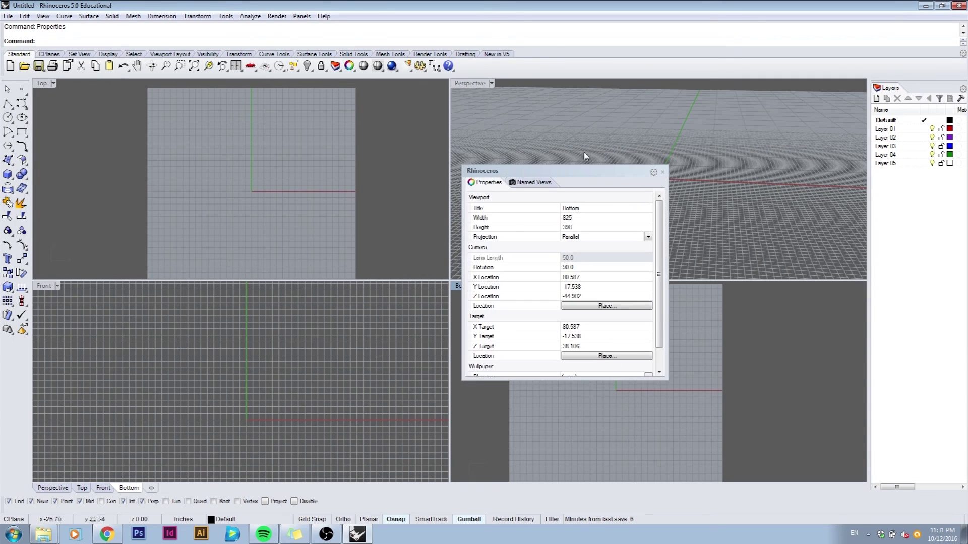
left_click_drag(557, 170, 581, 177)
left_click(520, 156)
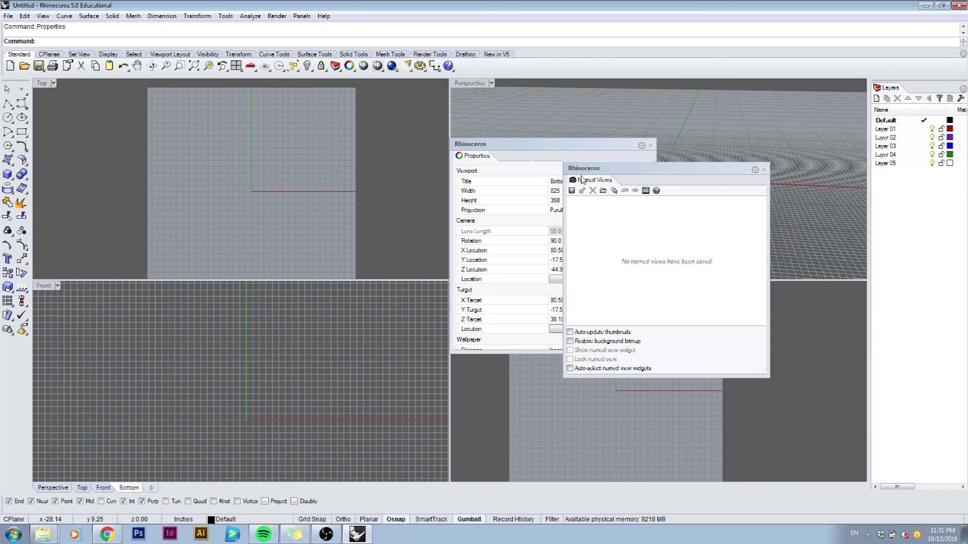
left_click(765, 170)
Step: Reopen Named Views with the NamedView command and dock it together with Properties below the Layers panel
type("Na")
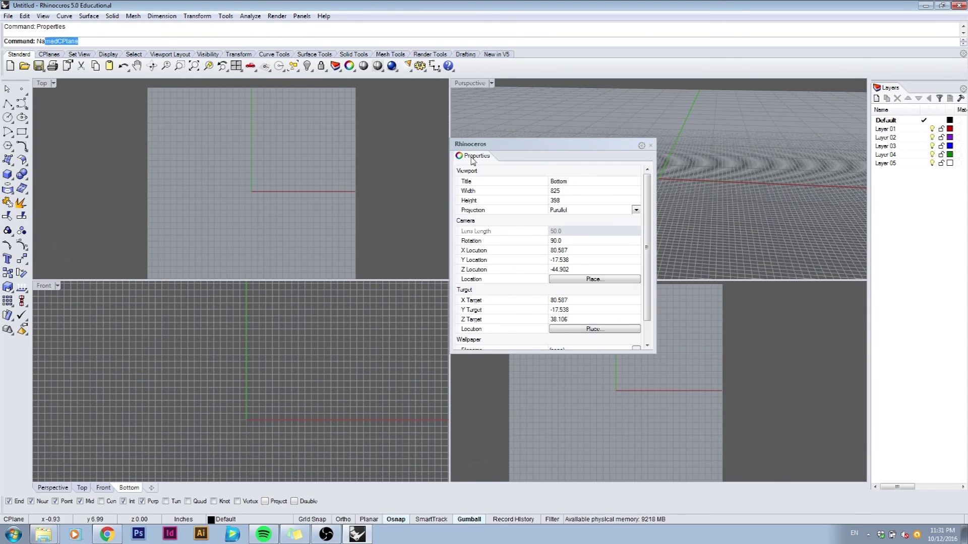
type("medVe")
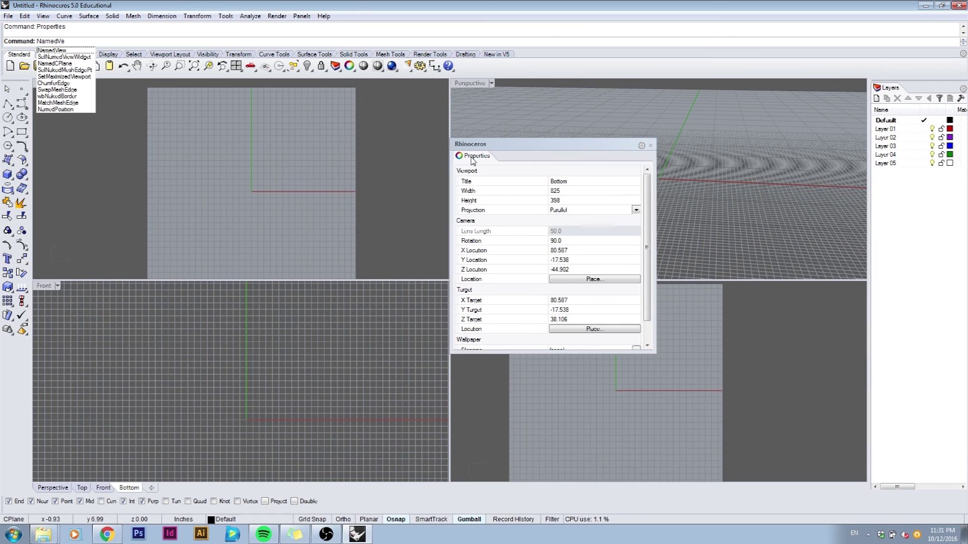
key("Return")
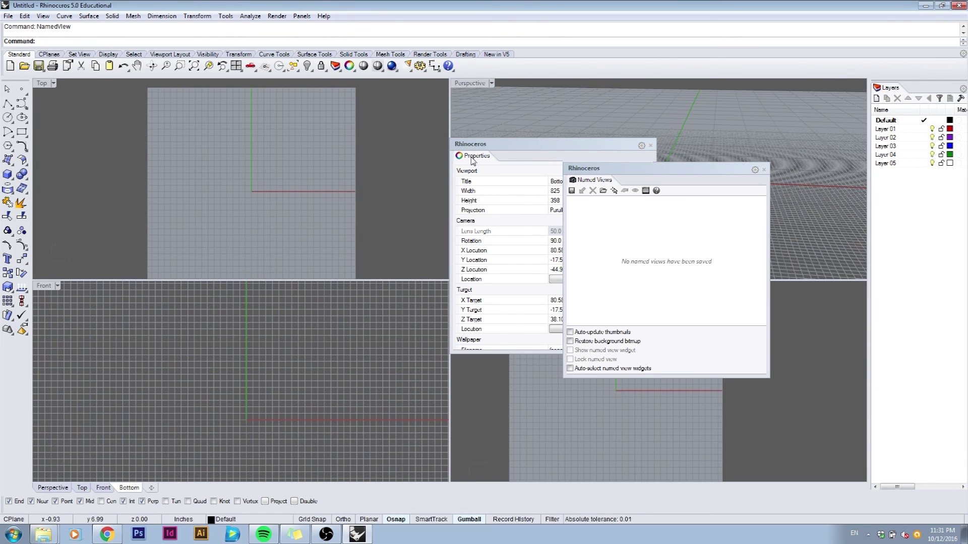
left_click_drag(620, 173, 650, 210)
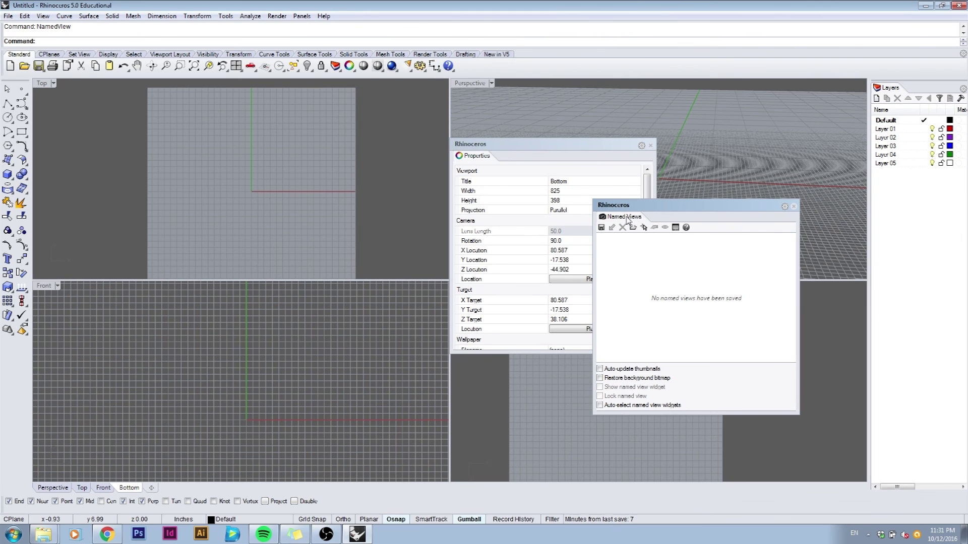
left_click_drag(627, 220, 930, 434)
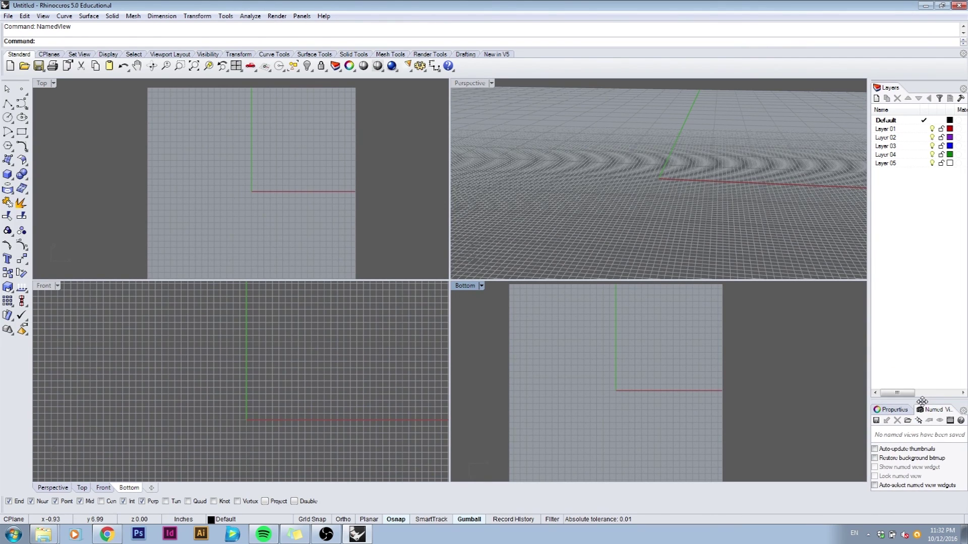